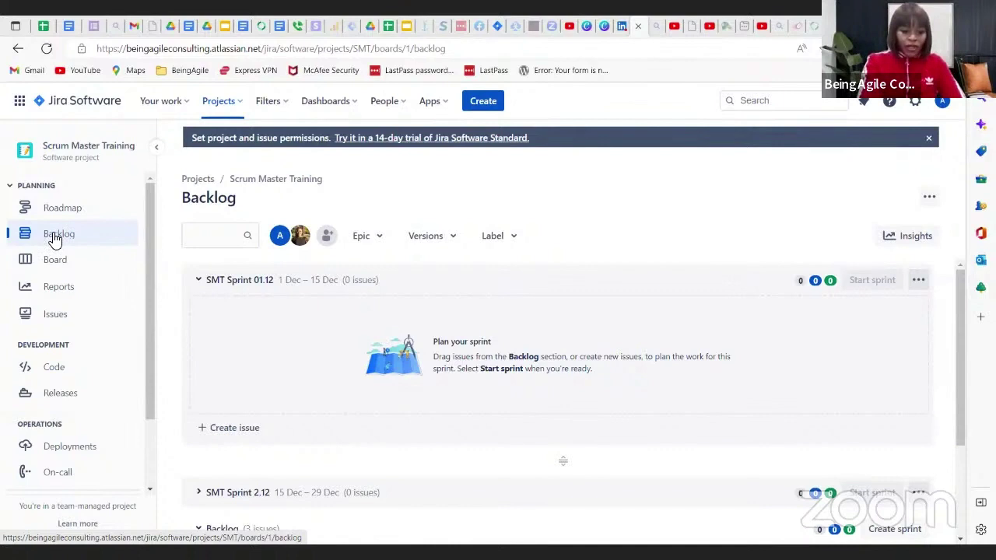
{"action": "left_click", "coordinate": [54, 237]}
{"action": "scroll", "coordinate": [234, 390], "scroll_direction": "down", "scroll_amount": 2}
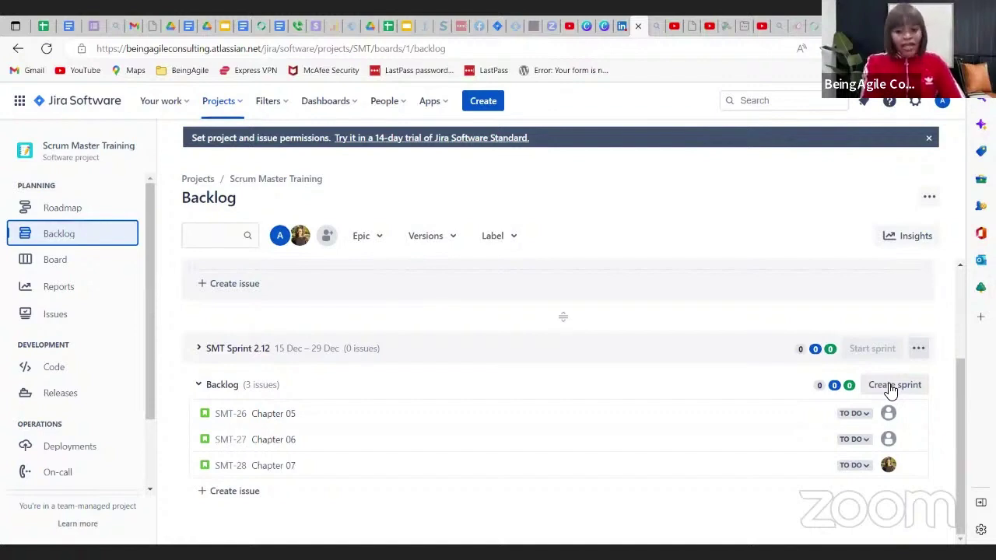
Add an empty, undated sprint SMT Sprint 2.13 below SMT Sprint 2.12 and review the sprint list.
{"action": "left_click", "coordinate": [891, 387]}
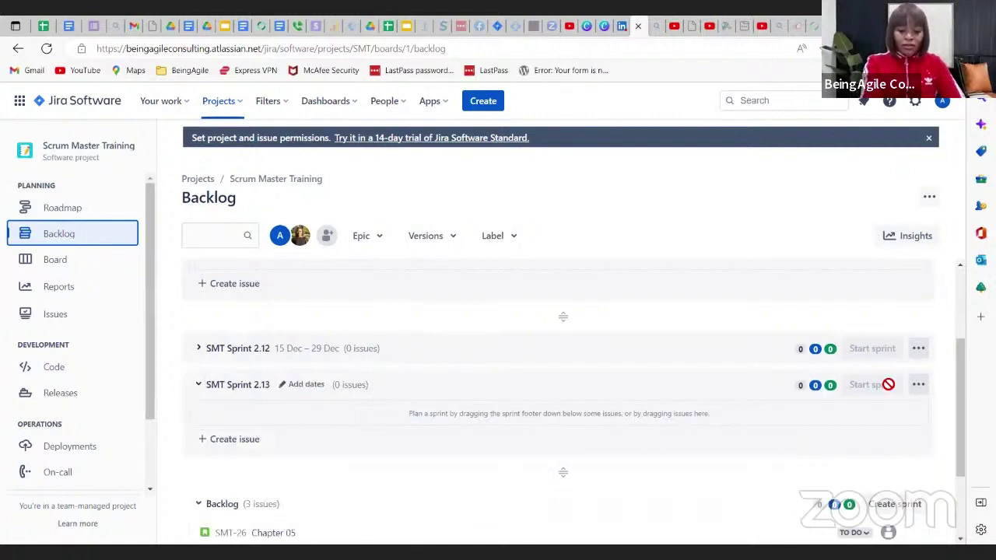
{"action": "scroll", "coordinate": [890, 387], "scroll_direction": "down", "scroll_amount": 2}
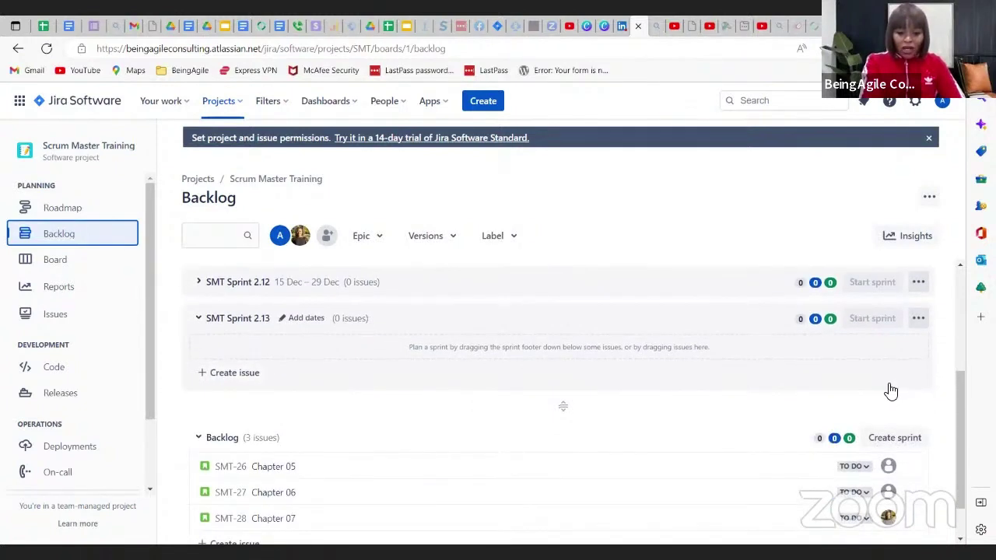
{"action": "scroll", "coordinate": [561, 376], "scroll_direction": "up", "scroll_amount": 1}
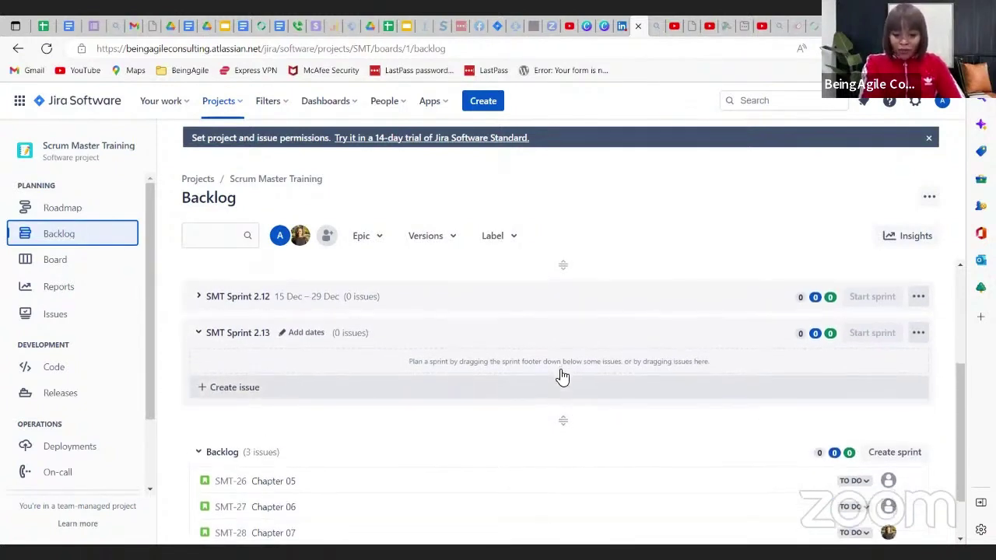
{"action": "scroll", "coordinate": [559, 376], "scroll_direction": "down", "scroll_amount": 1}
{"action": "scroll", "coordinate": [559, 377], "scroll_direction": "up", "scroll_amount": 1}
{"action": "scroll", "coordinate": [559, 377], "scroll_direction": "up", "scroll_amount": 3}
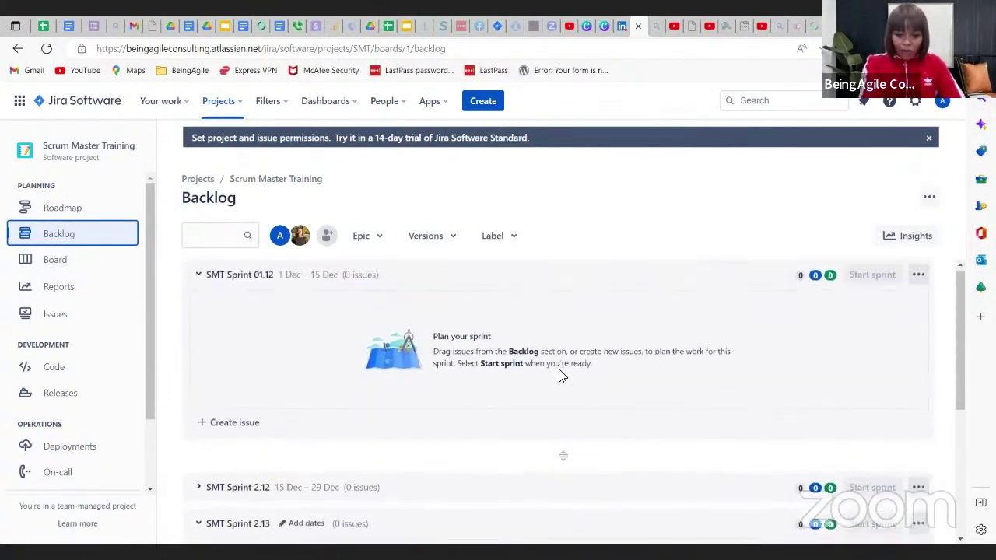
{"action": "scroll", "coordinate": [560, 375], "scroll_direction": "down", "scroll_amount": 3}
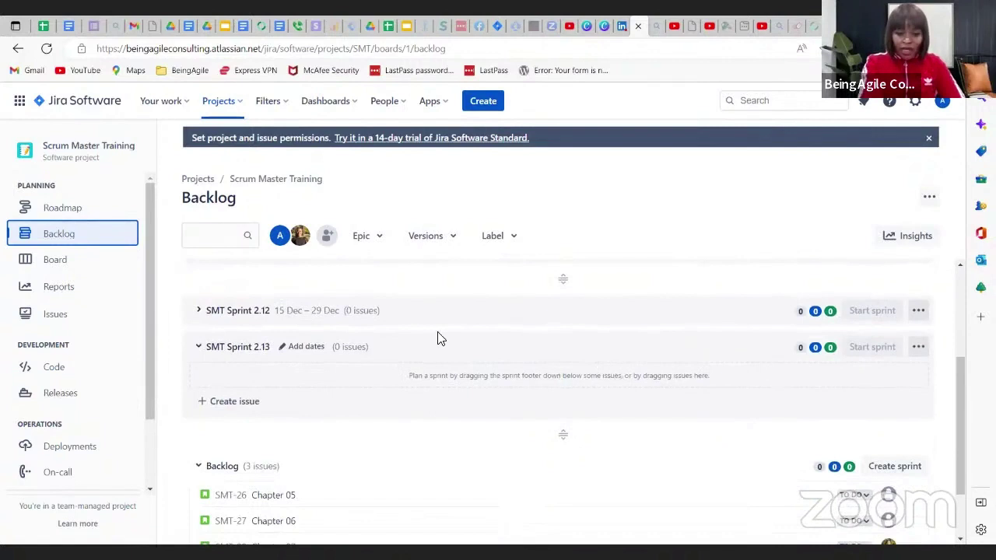
{"action": "scroll", "coordinate": [251, 305], "scroll_direction": "up", "scroll_amount": 2}
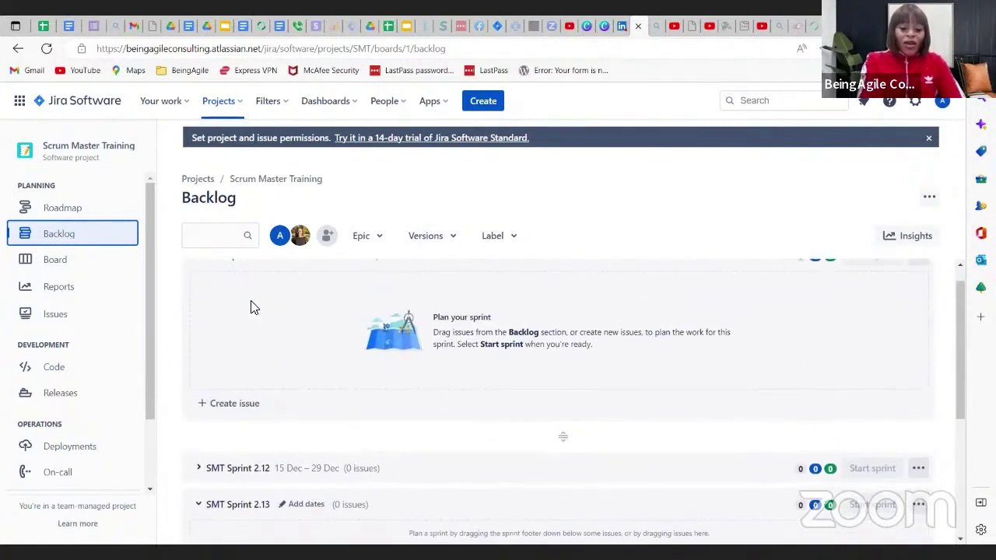
{"action": "scroll", "coordinate": [251, 306], "scroll_direction": "up", "scroll_amount": 1}
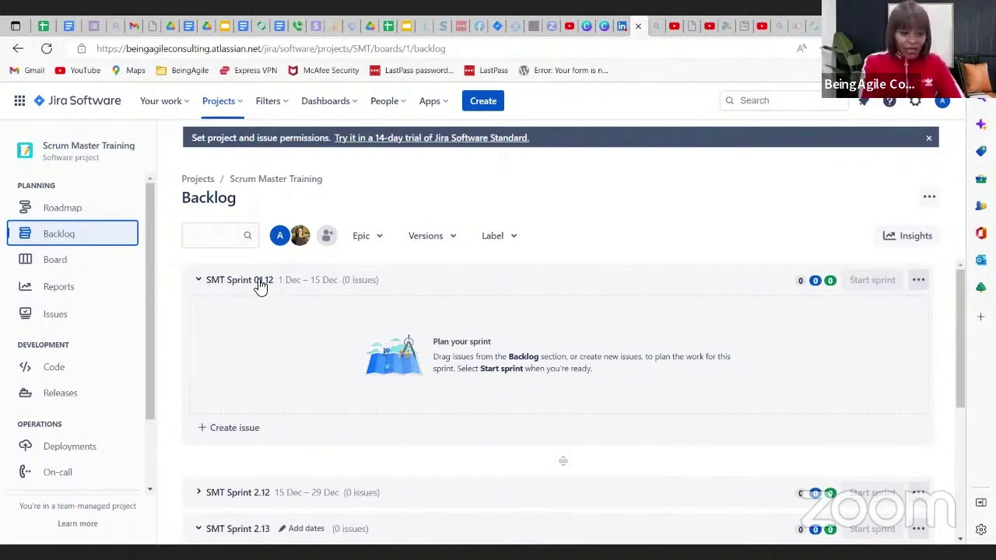
{"action": "scroll", "coordinate": [261, 286], "scroll_direction": "down", "scroll_amount": 1}
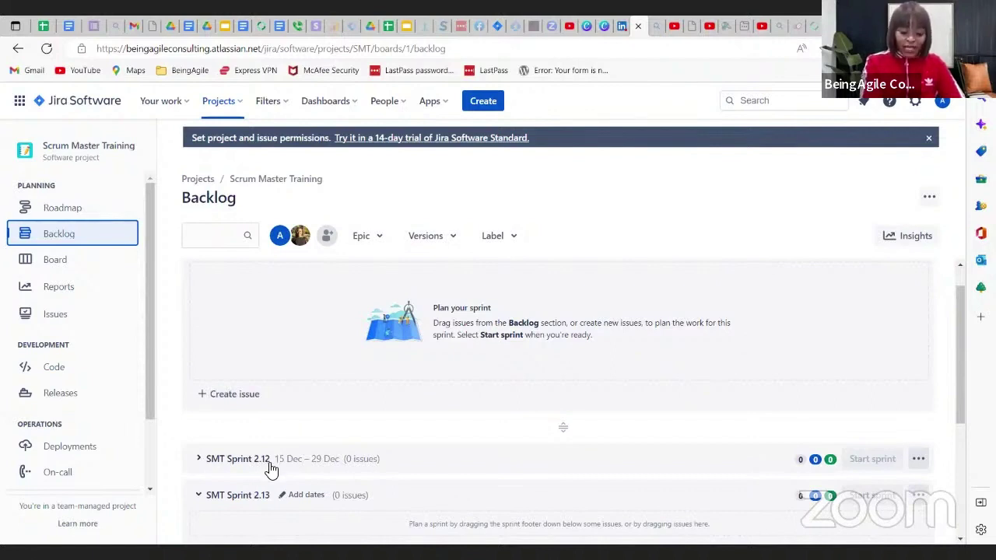
{"action": "scroll", "coordinate": [268, 467], "scroll_direction": "down", "scroll_amount": 1}
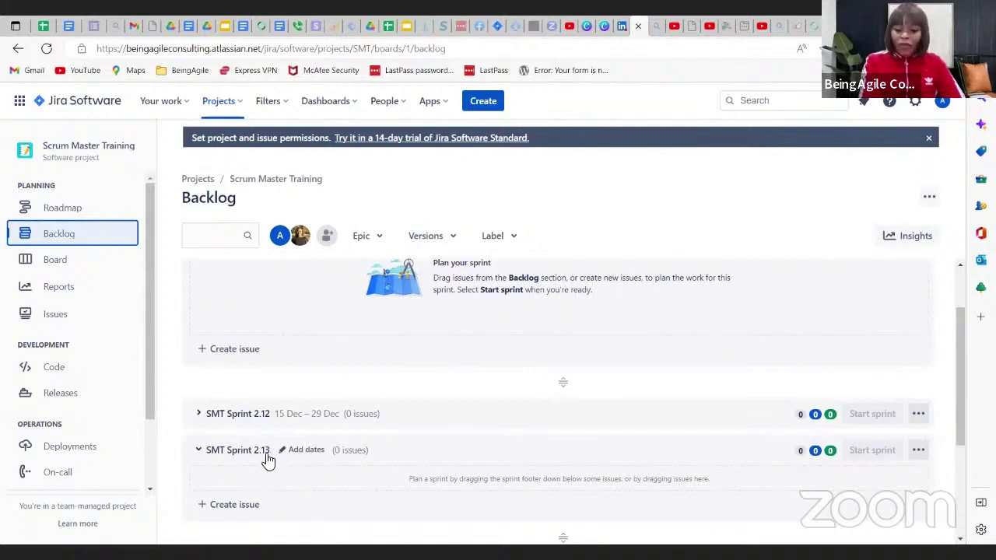
{"action": "scroll", "coordinate": [538, 444], "scroll_direction": "down", "scroll_amount": 4}
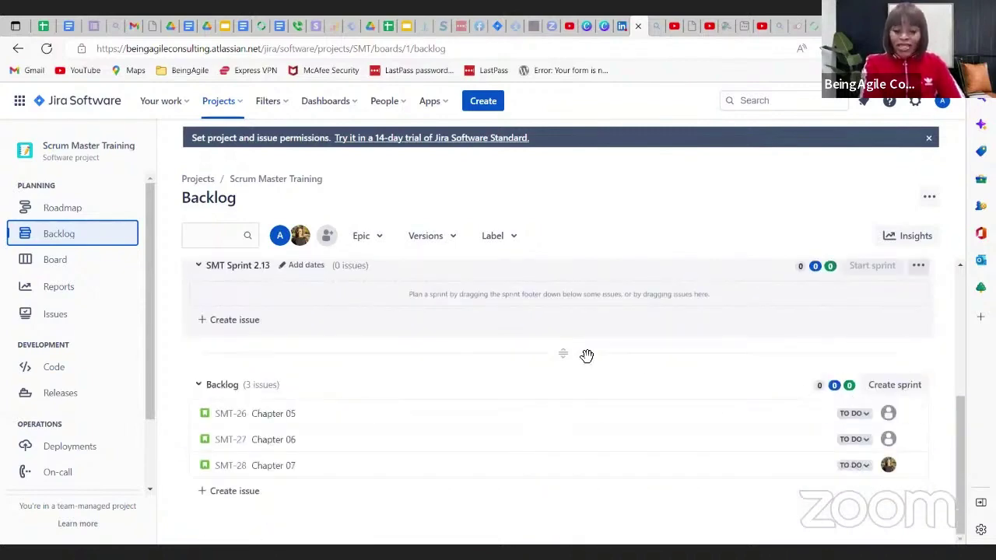
{"action": "scroll", "coordinate": [587, 356], "scroll_direction": "up", "scroll_amount": 4}
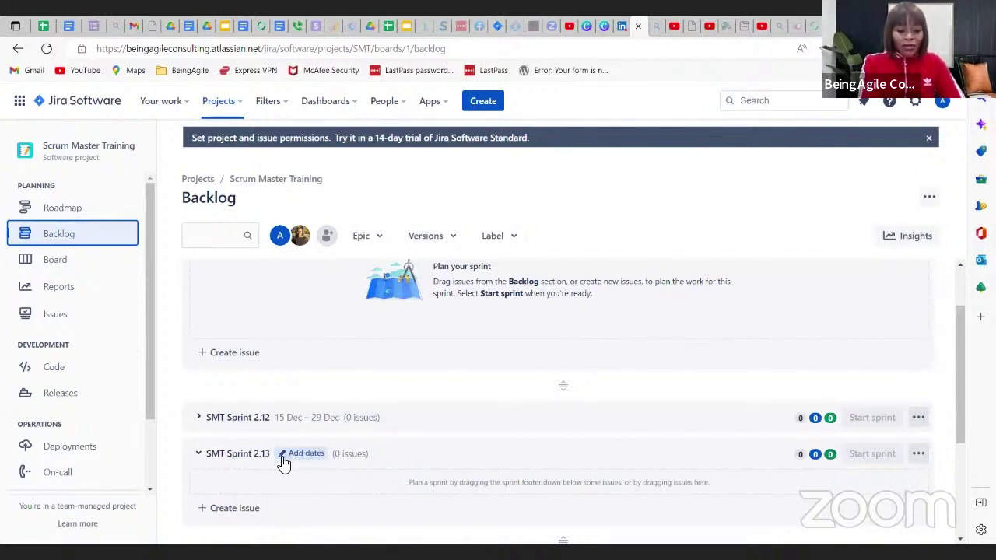
Rename SMT Sprint 2.13 to SMT Sprint 1.1 in the Edit sprint dialog.
{"action": "left_click", "coordinate": [283, 461]}
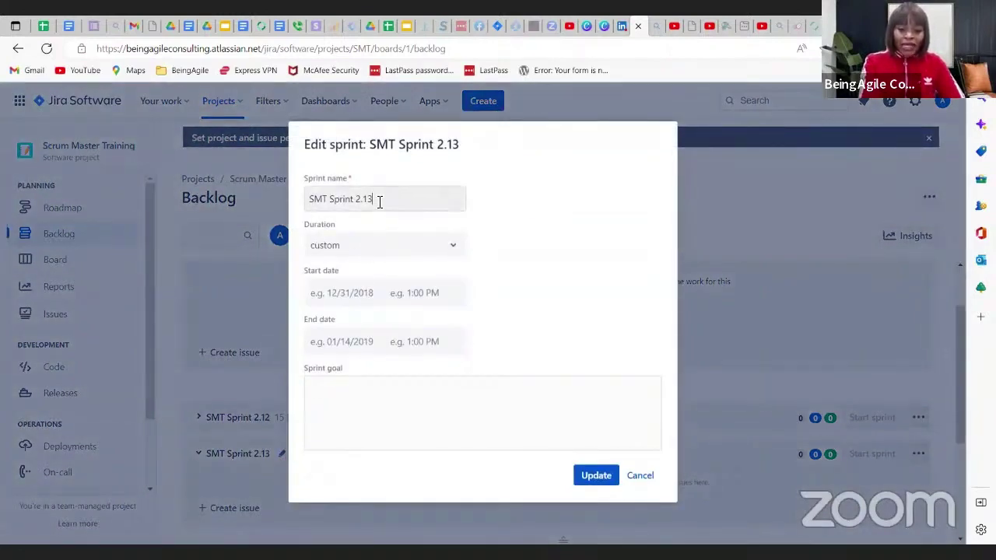
{"action": "left_click", "coordinate": [379, 201]}
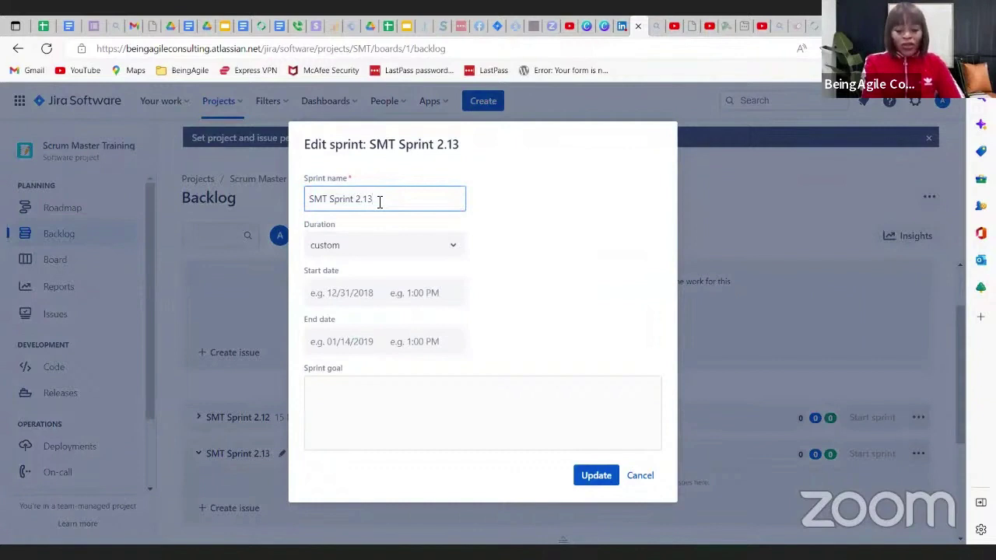
{"action": "key", "text": "BackSpace"}
{"action": "key", "text": "BackSpace"}
{"action": "key", "text": "BackSpace"}
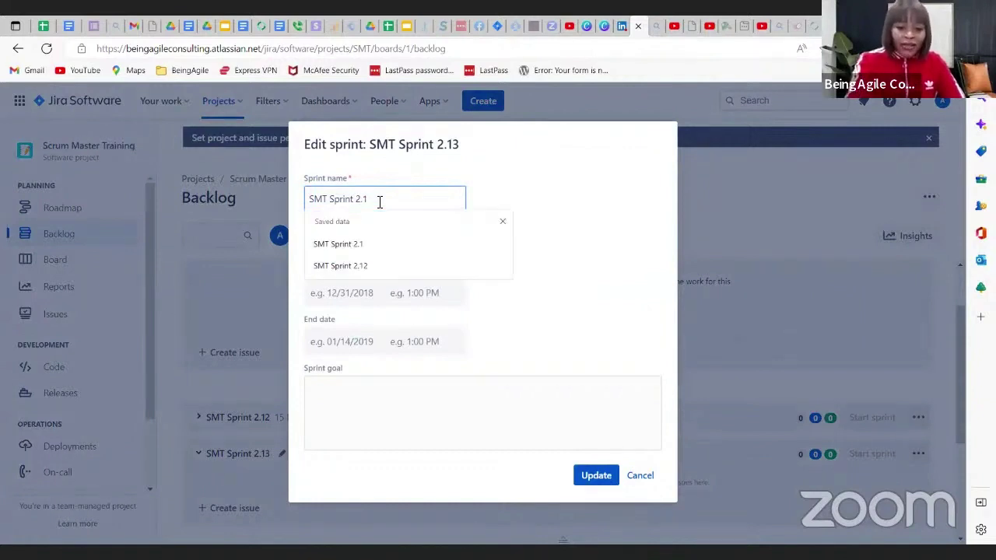
{"action": "key", "text": "BackSpace"}
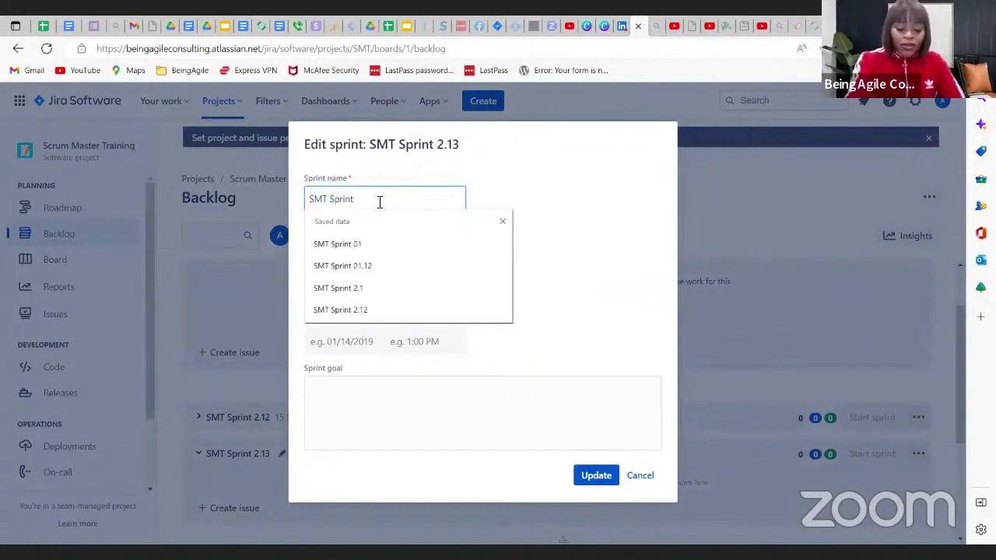
{"action": "type", "text": "1"}
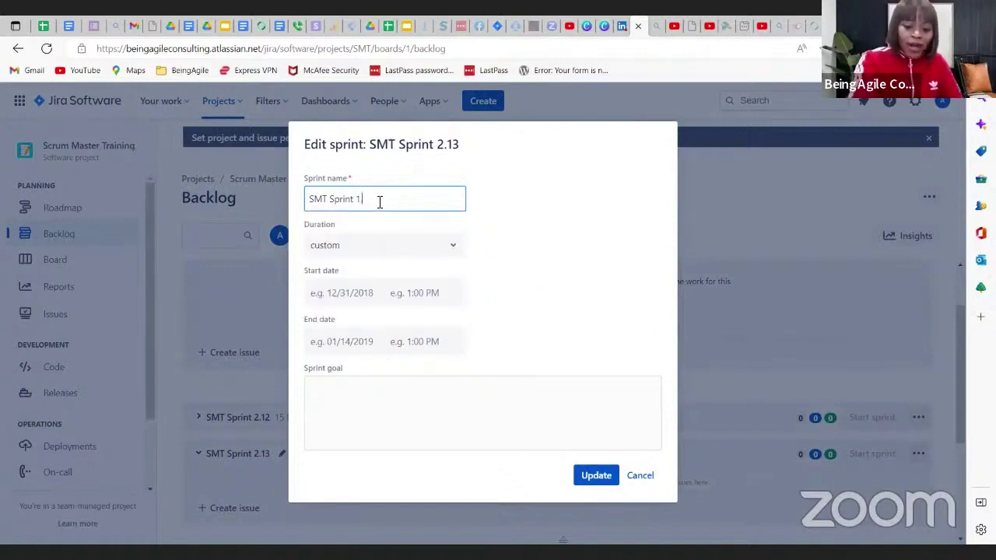
{"action": "type", "text": ".1"}
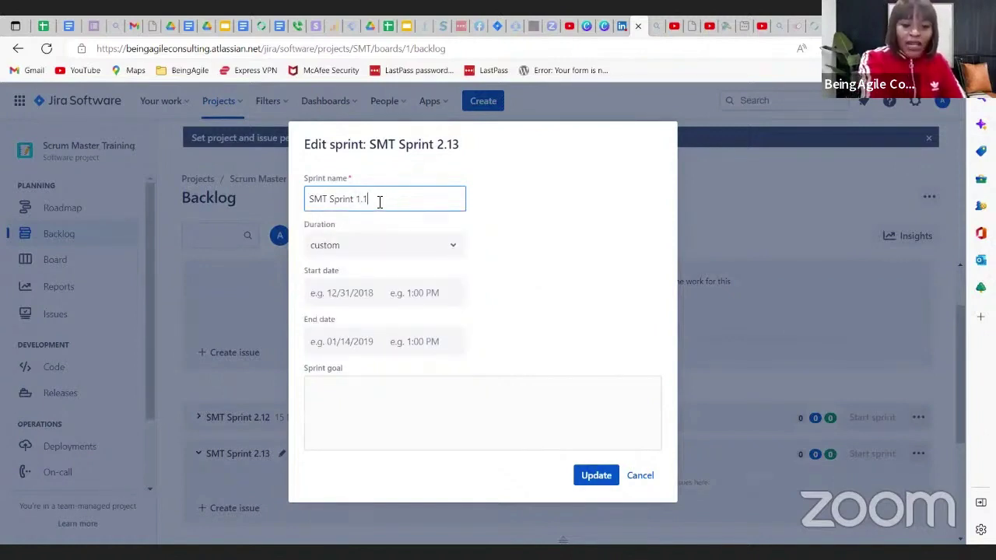
Set the sprint duration to 2 weeks.
{"action": "left_click", "coordinate": [455, 249]}
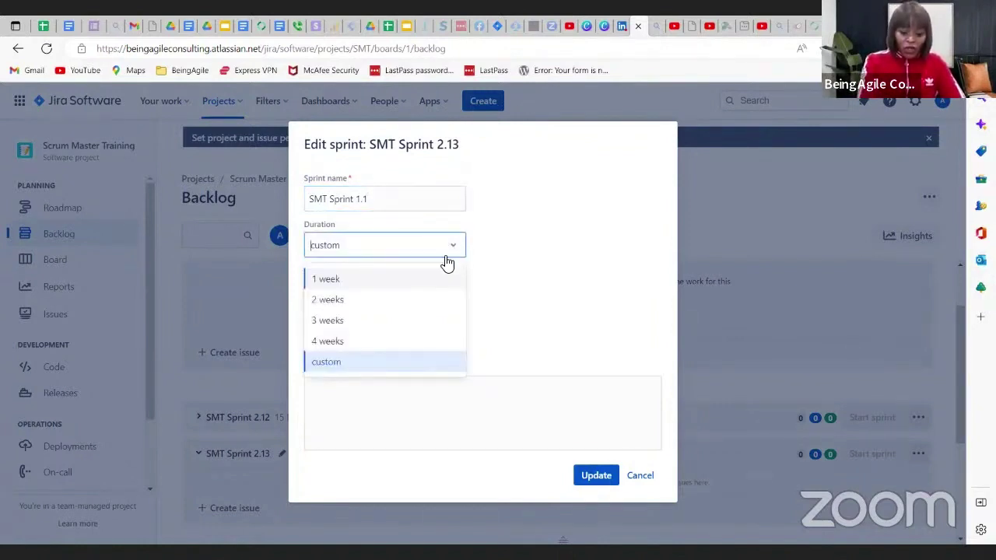
{"action": "left_click", "coordinate": [382, 300]}
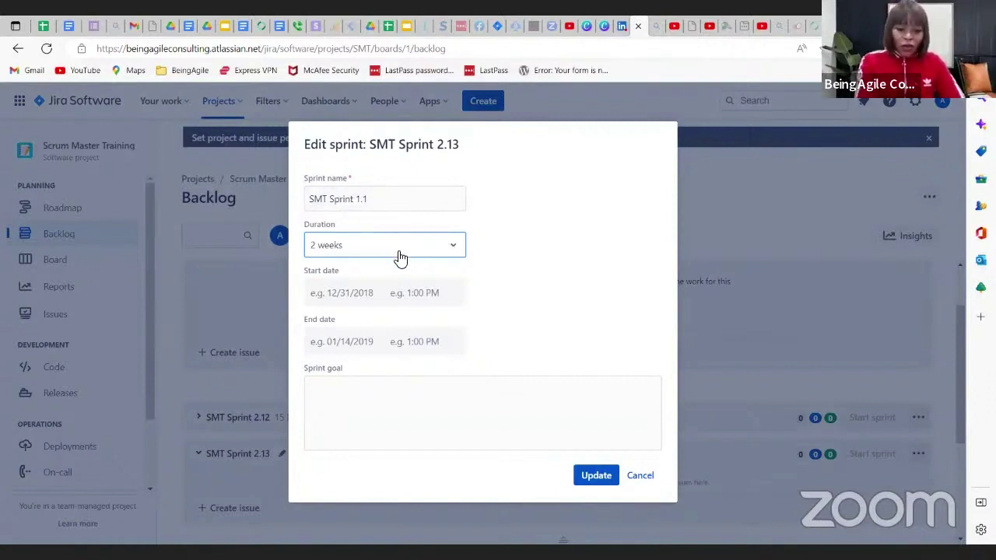
Bring up the December 2022 calendar for the sprint's start date.
{"action": "left_click", "coordinate": [343, 299]}
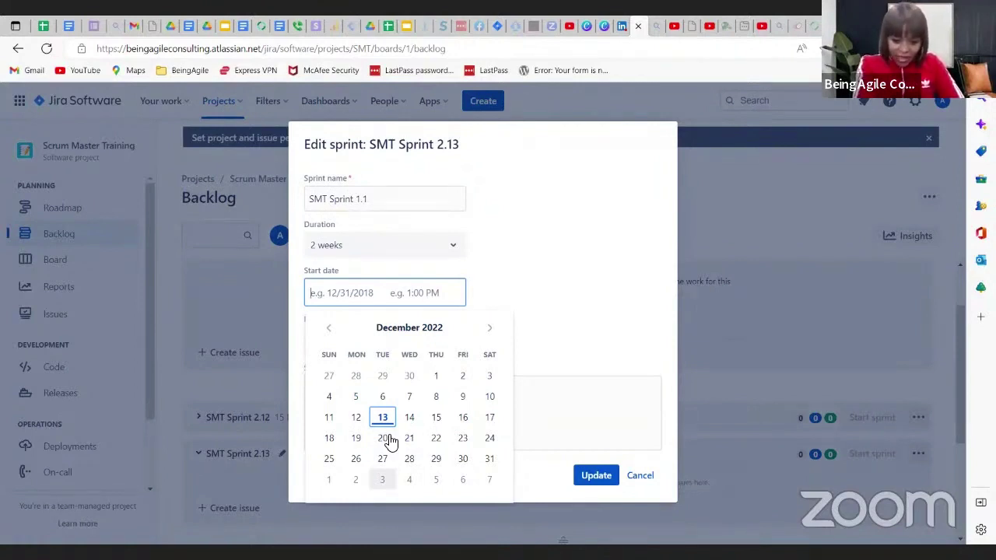
Set the start date to 1/3/2023 12:00 AM, giving an end date of 1/17/2023, leaving the goal empty.
{"action": "key", "text": "Return"}
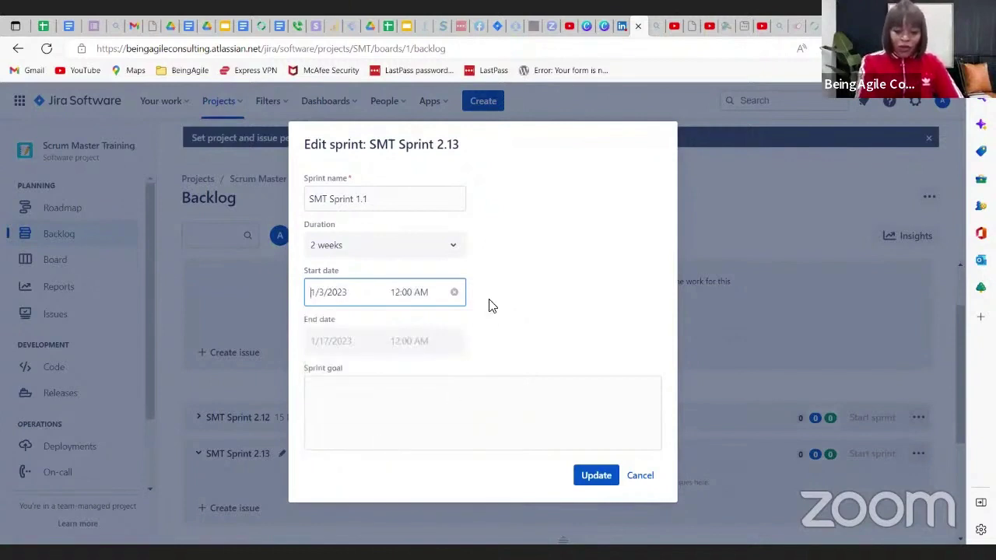
{"action": "left_click", "coordinate": [367, 340]}
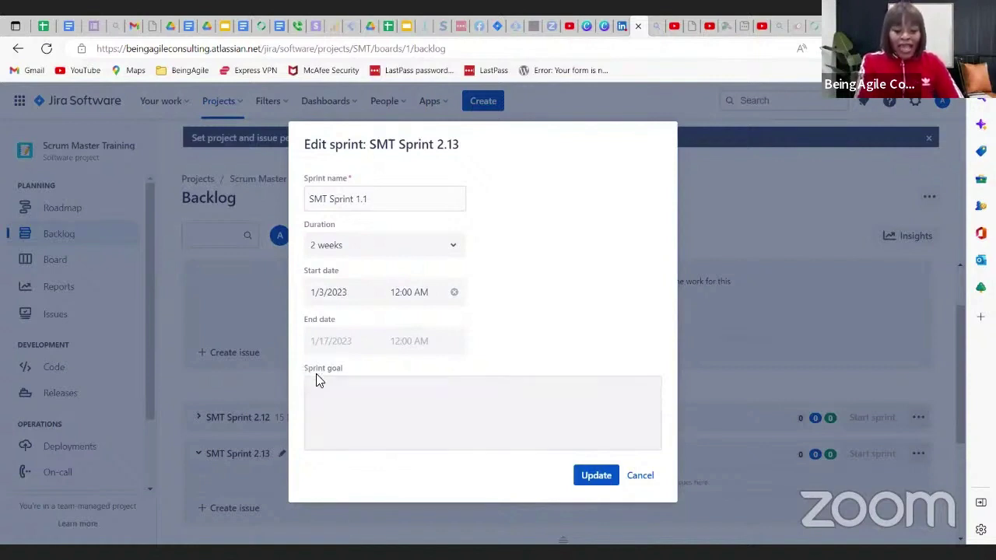
{"action": "left_click", "coordinate": [334, 391]}
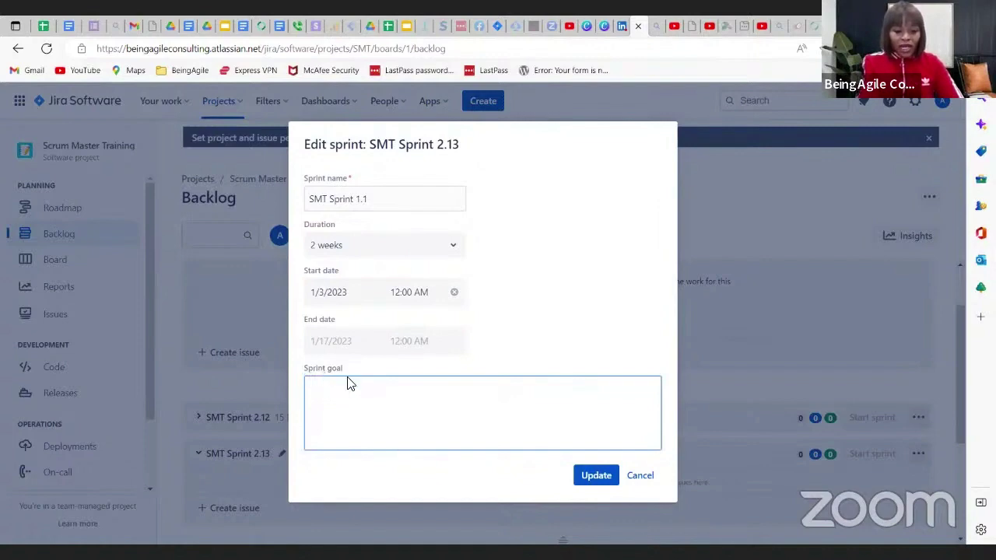
Save SMT Sprint 1.1, dated 3 Jan – 17 Jan, and review it in the backlog.
{"action": "left_click", "coordinate": [598, 476]}
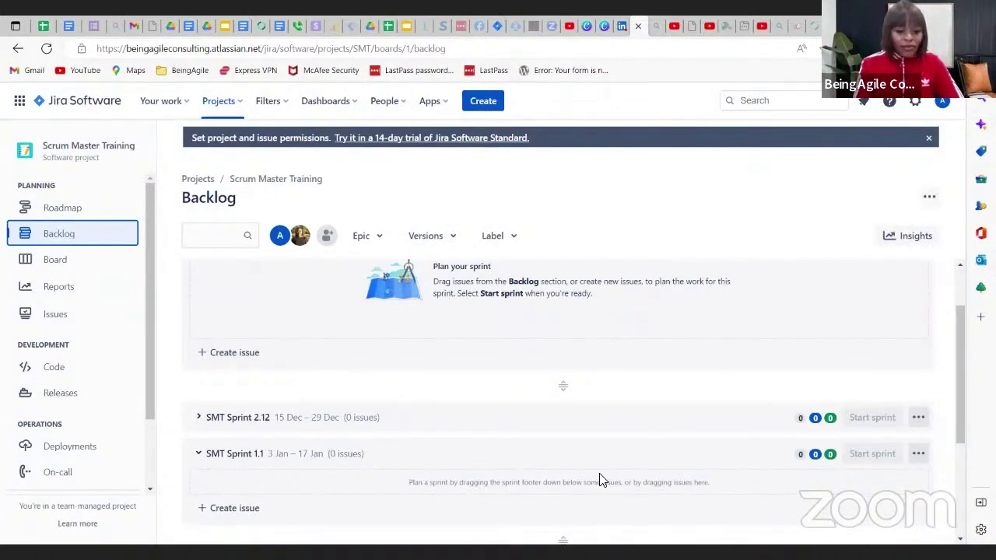
{"action": "scroll", "coordinate": [599, 480], "scroll_direction": "down", "scroll_amount": 3}
{"action": "scroll", "coordinate": [599, 480], "scroll_direction": "up", "scroll_amount": 3}
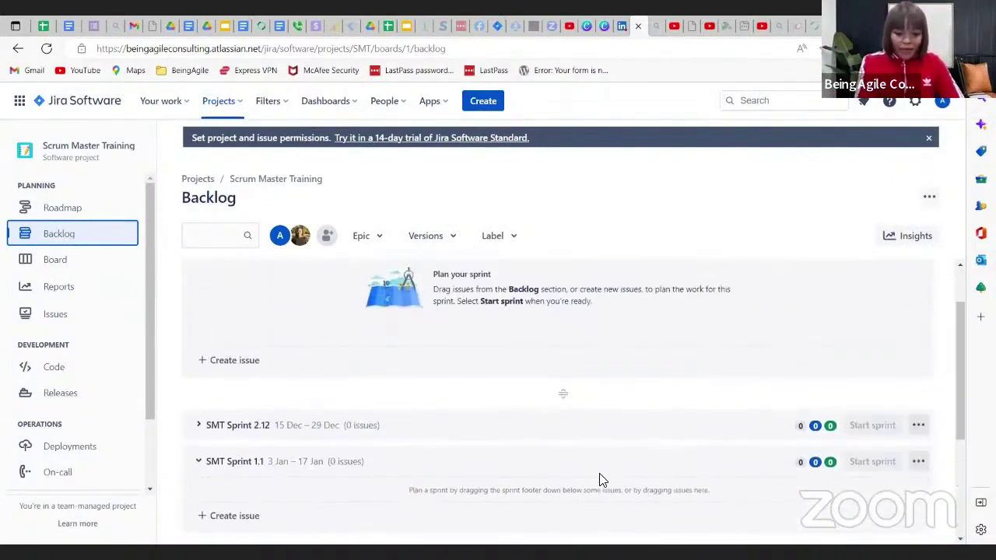
{"action": "scroll", "coordinate": [339, 306], "scroll_direction": "up", "scroll_amount": 1}
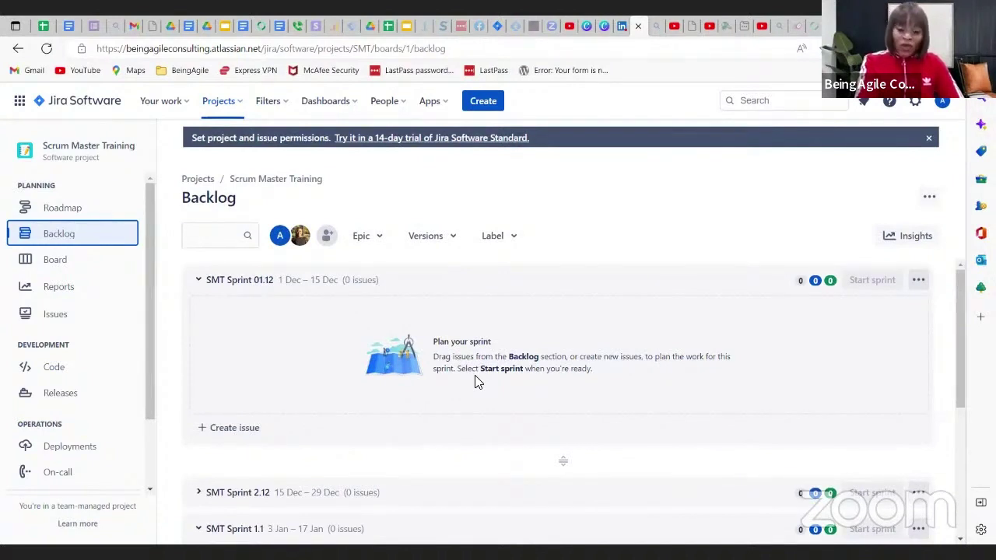
{"action": "scroll", "coordinate": [471, 437], "scroll_direction": "down", "scroll_amount": 3}
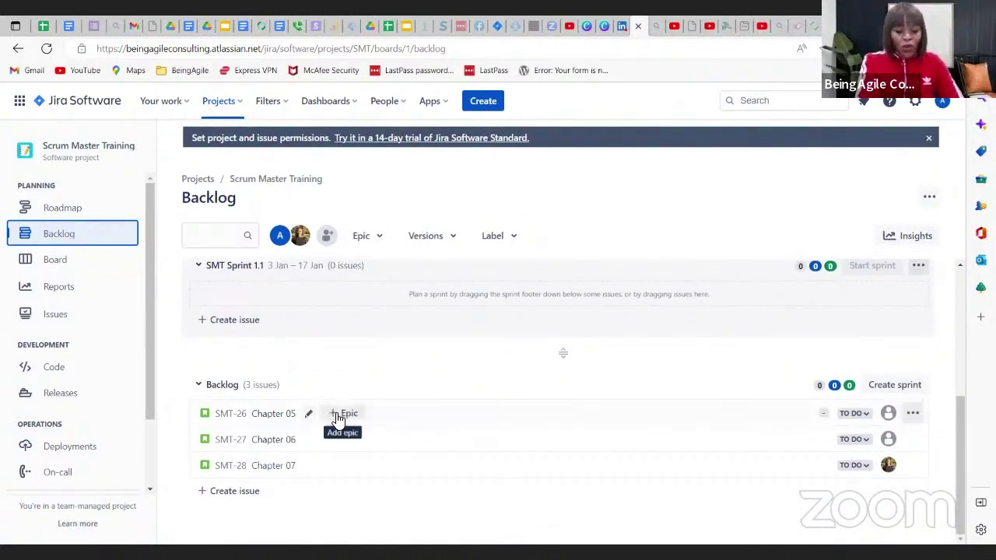
{"action": "scroll", "coordinate": [335, 419], "scroll_direction": "up", "scroll_amount": 3}
{"action": "scroll", "coordinate": [334, 419], "scroll_direction": "up", "scroll_amount": 1}
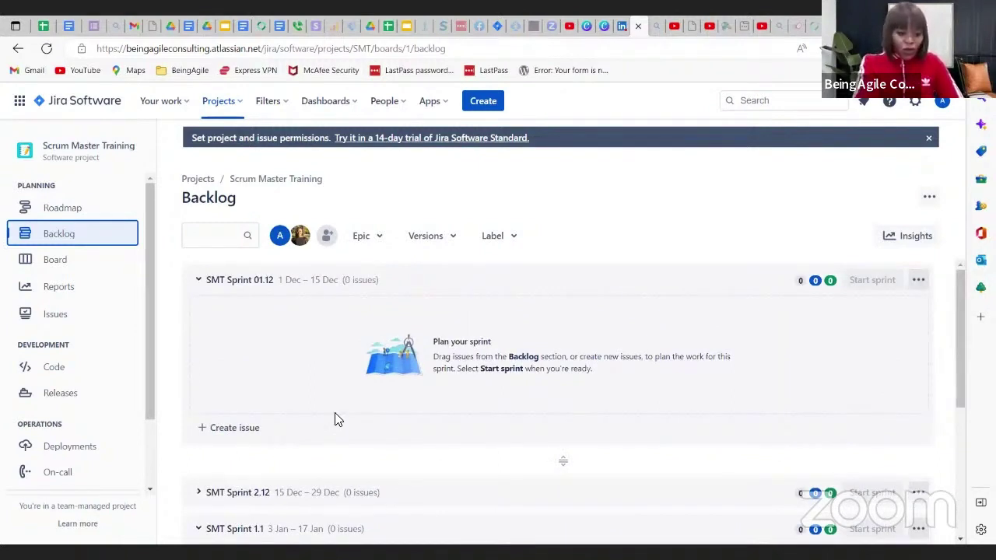
{"action": "scroll", "coordinate": [334, 419], "scroll_direction": "down", "scroll_amount": 4}
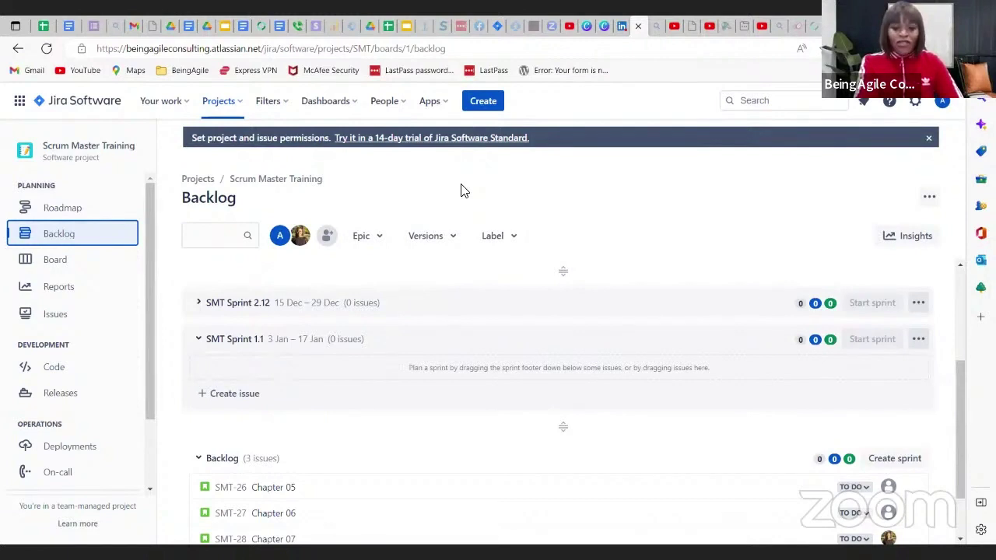
Show the active SMT Sprint 01.12 board with Chapters 01–04 in To Do.
{"action": "key", "text": "alt+Left"}
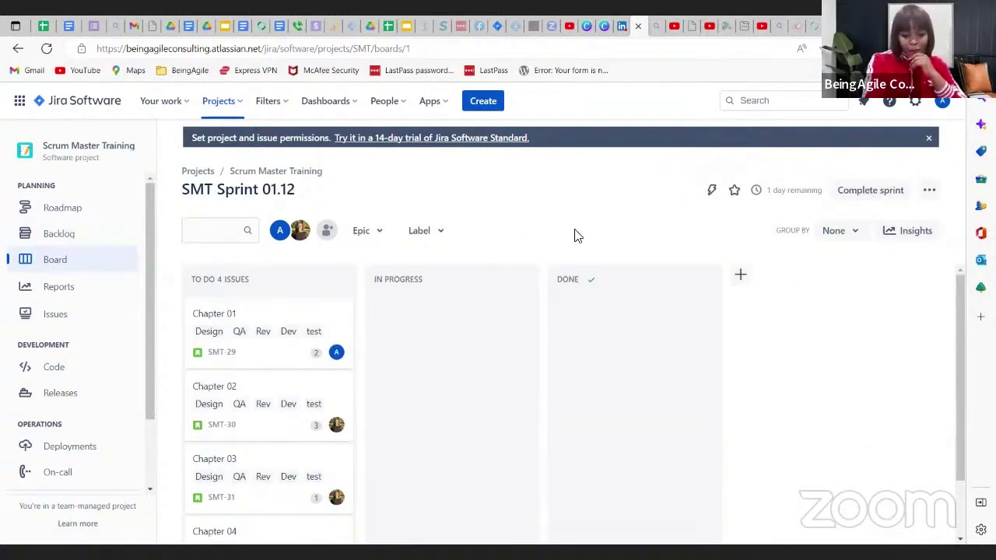
{"action": "scroll", "coordinate": [300, 393], "scroll_direction": "down", "scroll_amount": 2}
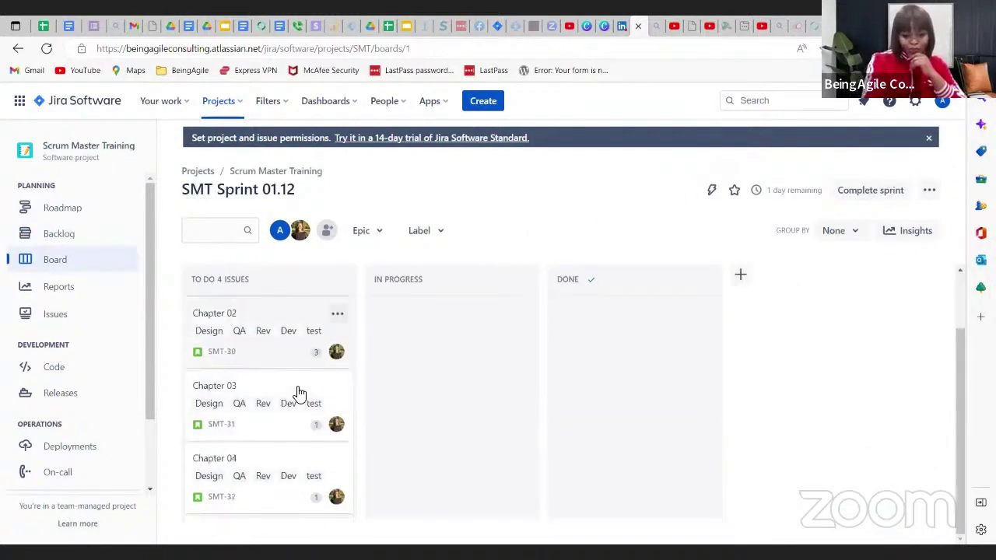
{"action": "scroll", "coordinate": [300, 393], "scroll_direction": "up", "scroll_amount": 3}
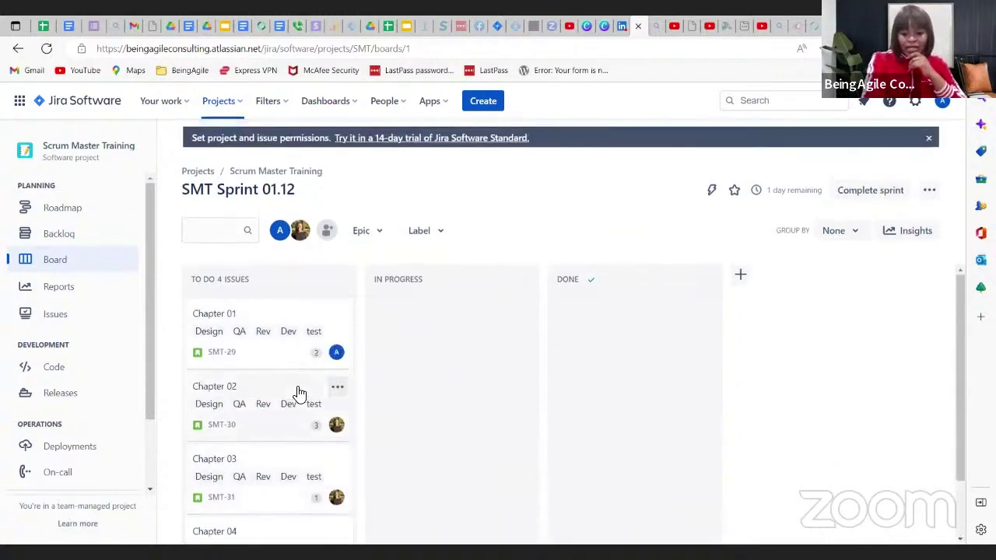